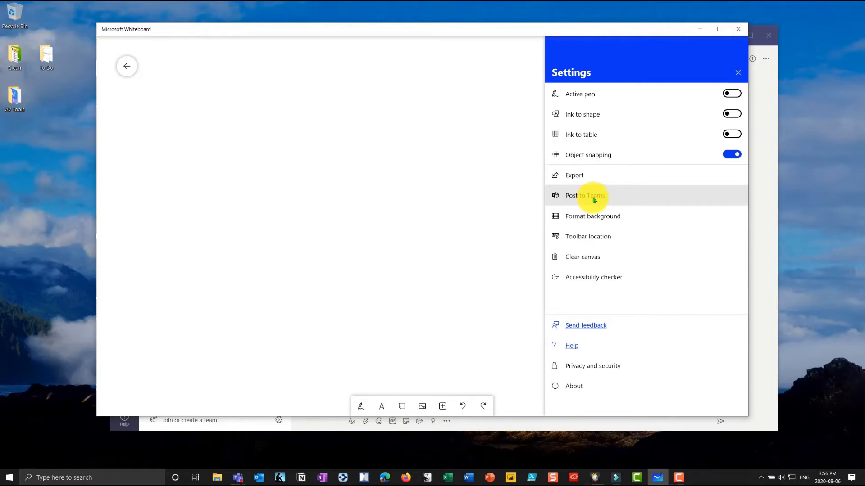
Post the whiteboard to the Whiteboard Collaboration channel of the Save the World Project team
left_click(593, 199)
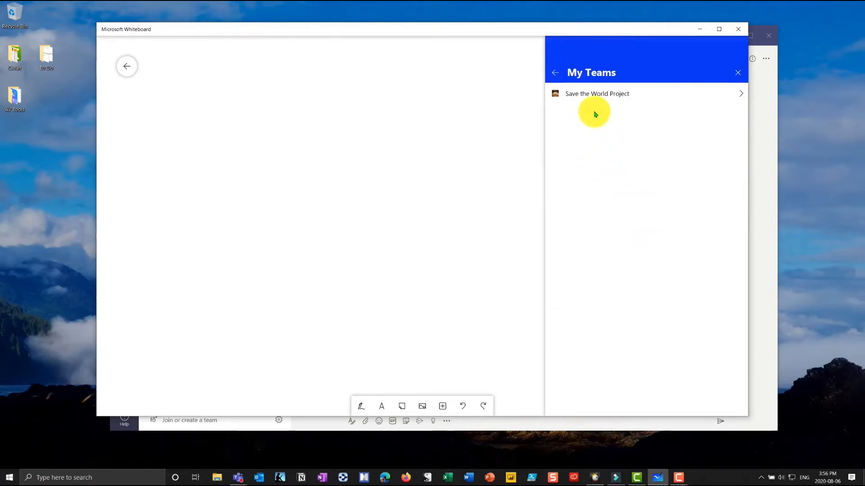
left_click(592, 98)
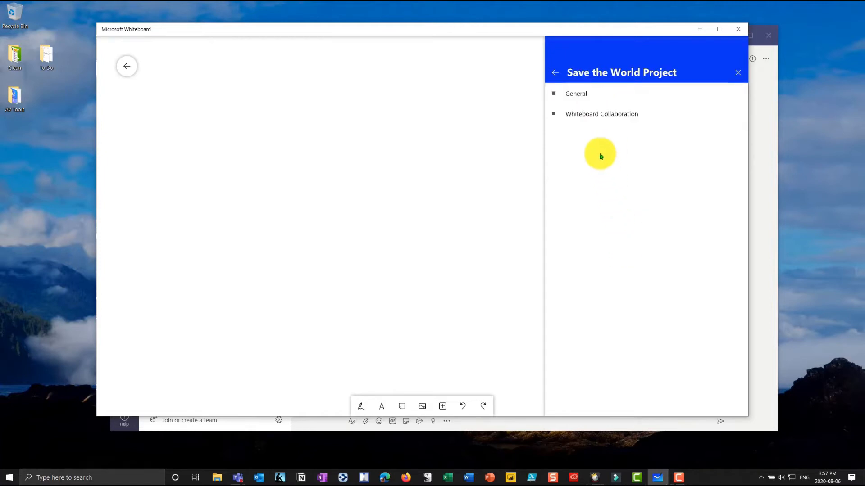
left_click(588, 115)
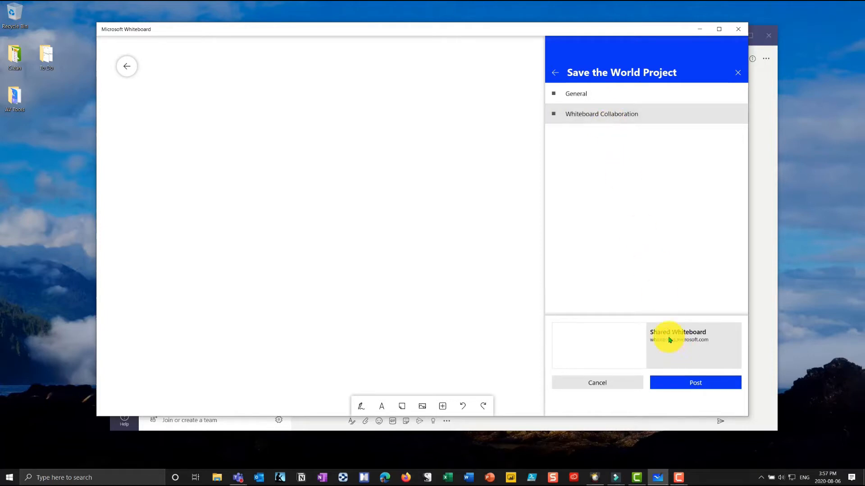
left_click(683, 381)
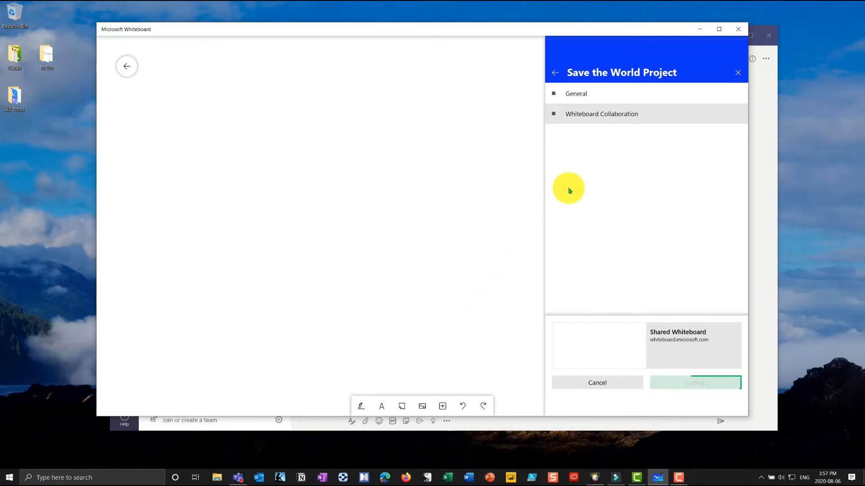
Move the whiteboard window aside, check the posted whiteboard link in the Teams channel, and return to the whiteboard
left_click_drag(334, 34, 261, 32)
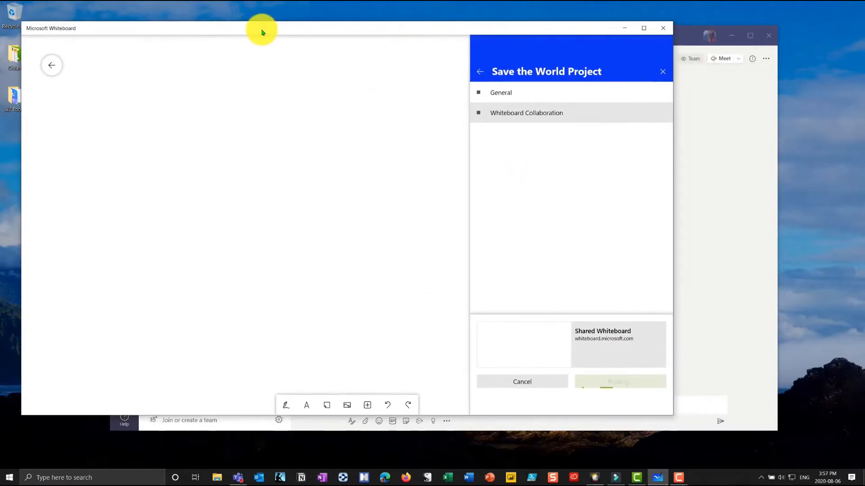
left_click(719, 256)
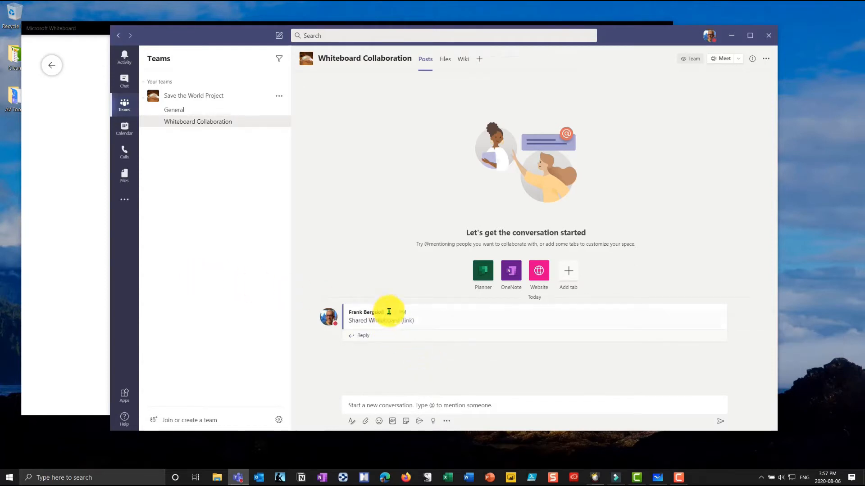
left_click(89, 263)
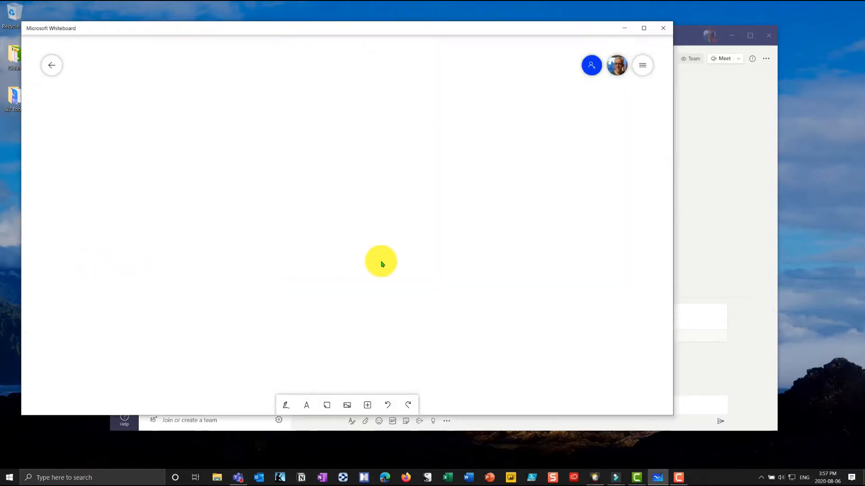
Handwrite a short greeting with the writer's first name on the canvas using the black pen
left_click(286, 405)
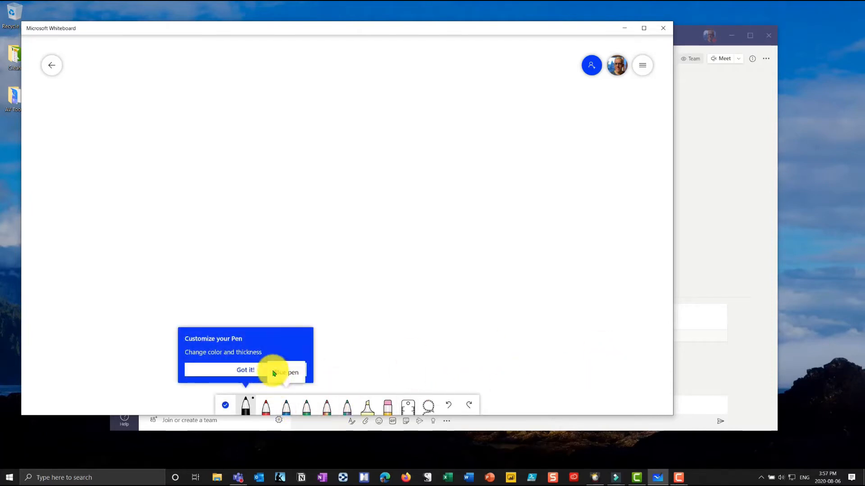
left_click(236, 372)
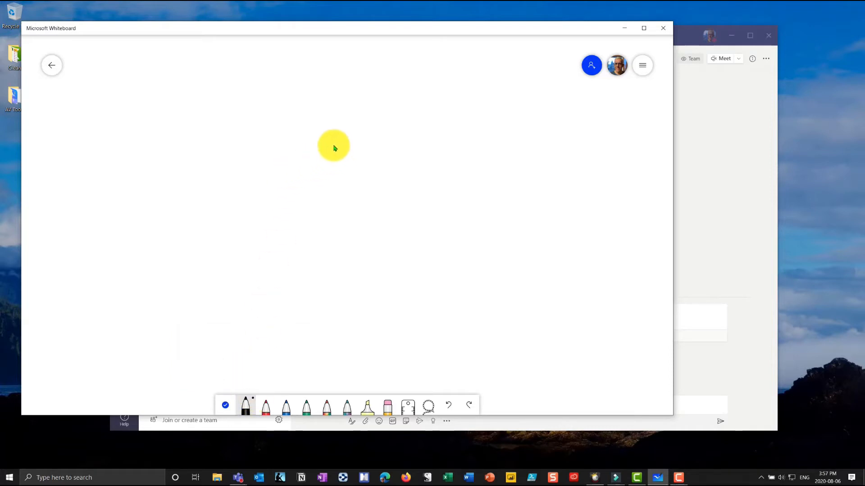
mouse_move(323, 131)
left_mouse_down()
mouse_move(332, 144)
mouse_move(337, 135)
mouse_move(373, 142)
mouse_move(398, 131)
mouse_move(452, 139)
mouse_move(412, 158)
mouse_move(452, 167)
left_mouse_up()
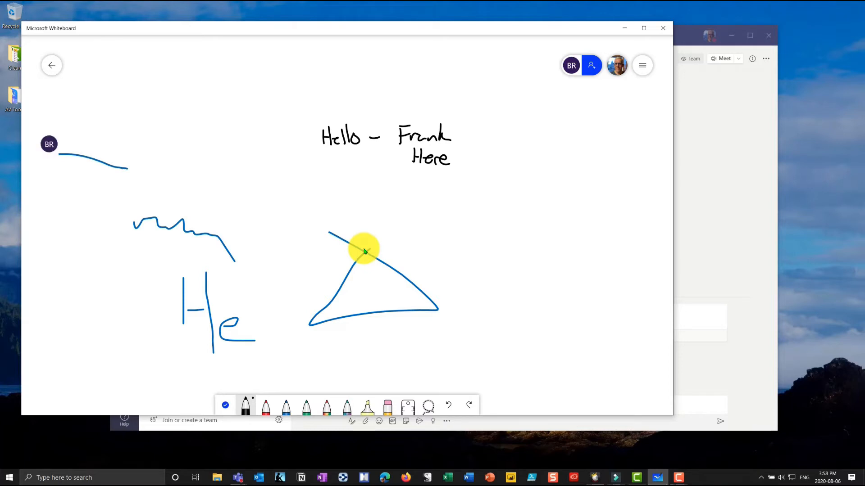
Draw a black diagonal line above the blue triangle and a black box on either side of the greeting
left_click_drag(316, 179, 436, 234)
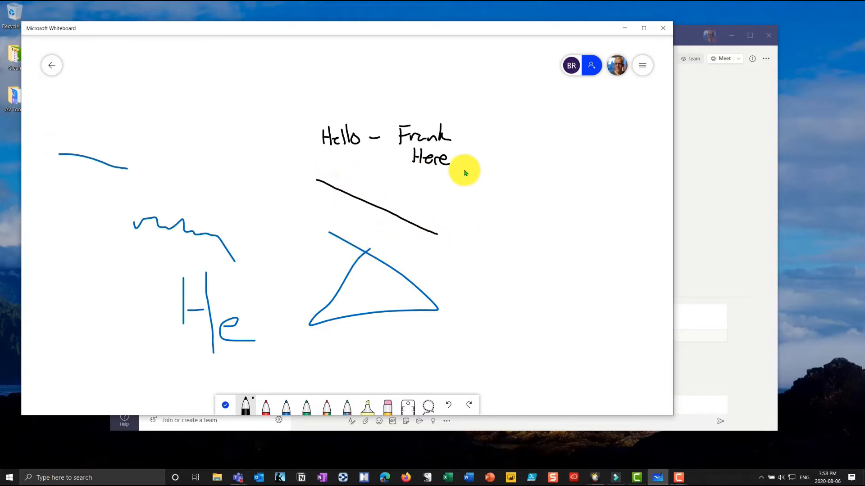
mouse_move(222, 116)
left_mouse_down()
mouse_move(216, 149)
mouse_move(309, 131)
mouse_move(228, 112)
left_mouse_up()
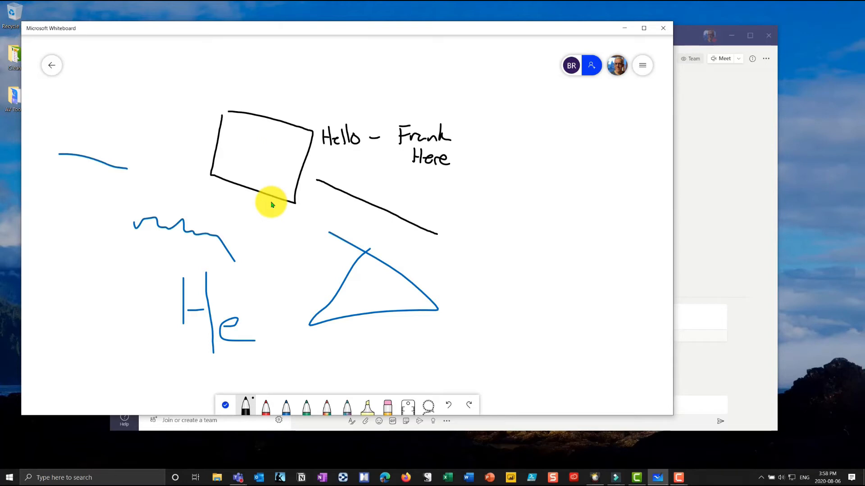
mouse_move(484, 177)
left_mouse_down()
mouse_move(550, 206)
mouse_move(474, 173)
left_mouse_up()
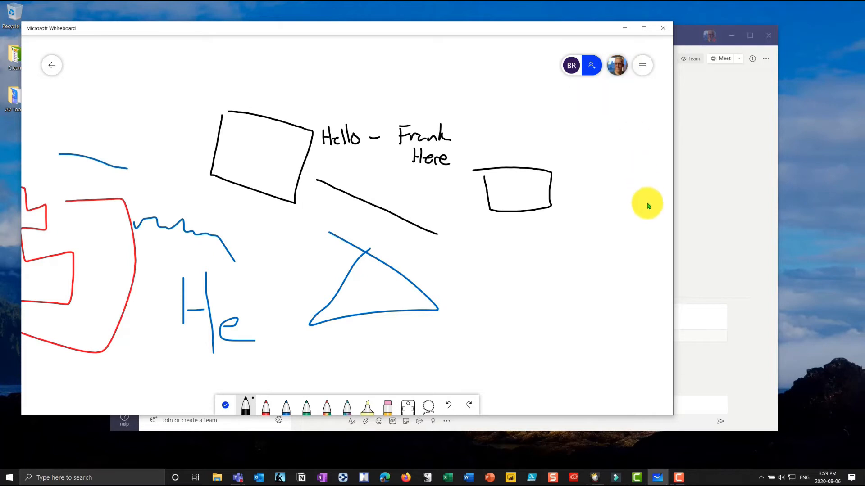
Switch to Teams and reopen the shared whiteboard from the link posted in the Whiteboard Collaboration channel
left_click(643, 65)
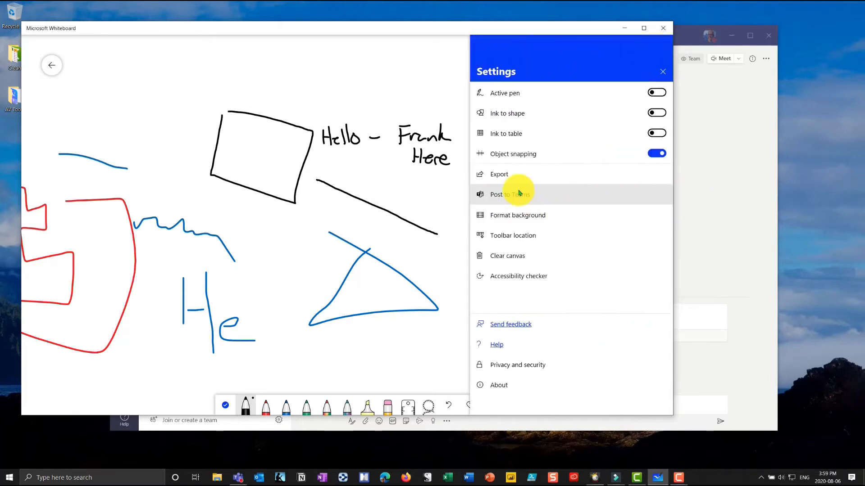
left_click(709, 189)
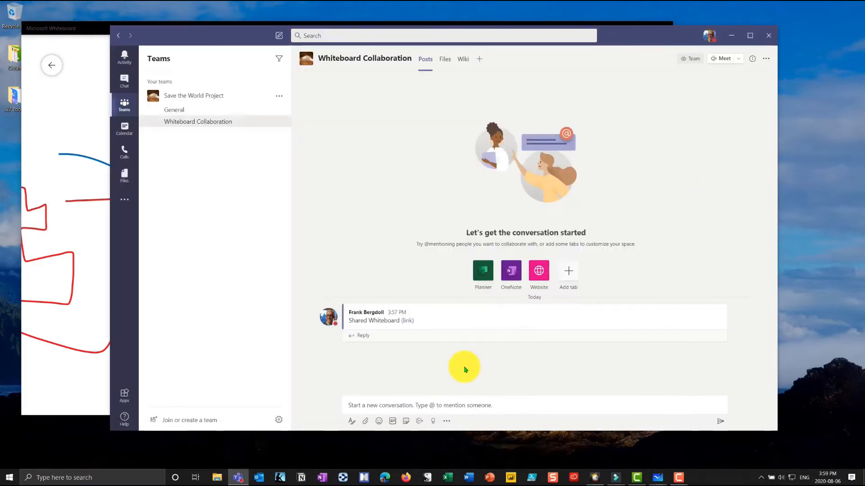
left_click(407, 321)
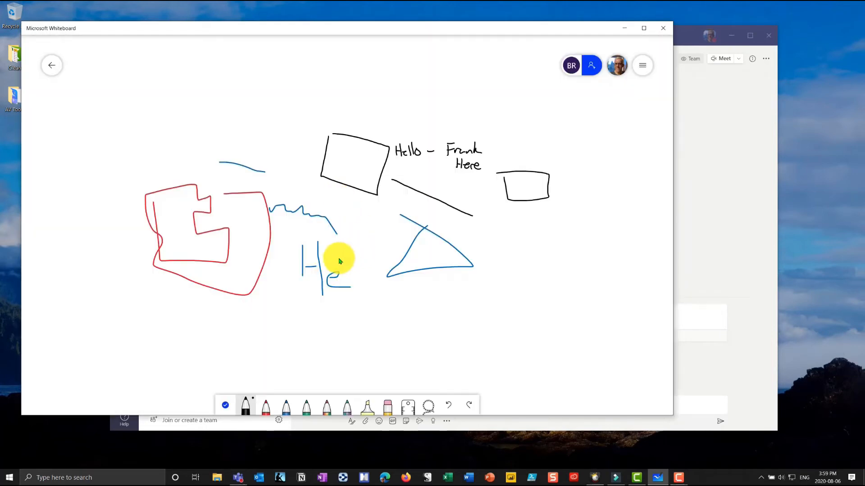
Draw a blue zigzag below the triangle and four green boxes across the upper part of the canvas, and finish inking
left_click(286, 405)
mouse_move(394, 344)
left_mouse_down()
mouse_move(487, 331)
mouse_move(572, 272)
mouse_move(598, 221)
left_mouse_up()
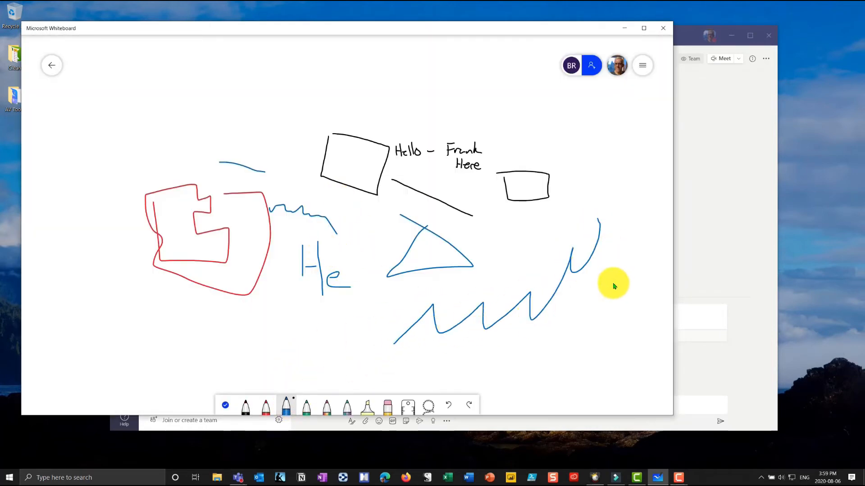
left_click(306, 405)
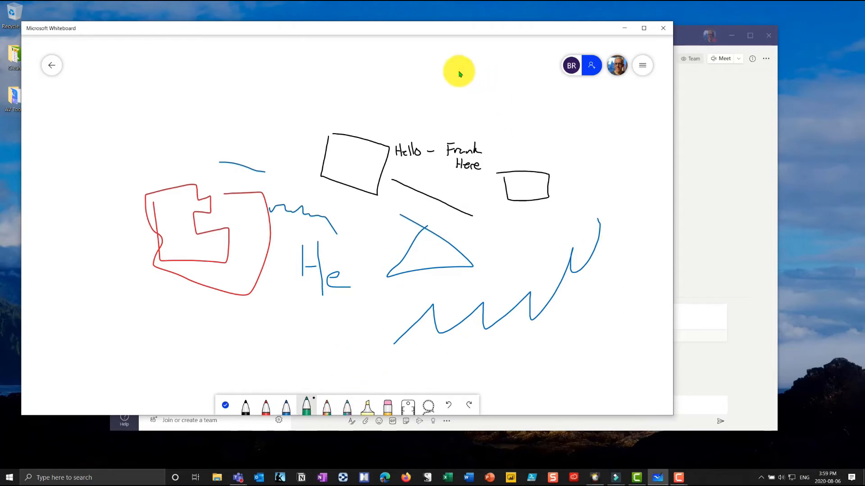
mouse_move(459, 72)
left_mouse_down()
mouse_move(546, 116)
mouse_move(467, 78)
left_mouse_up()
mouse_move(590, 130)
left_mouse_down()
mouse_move(574, 174)
mouse_move(589, 129)
left_mouse_up()
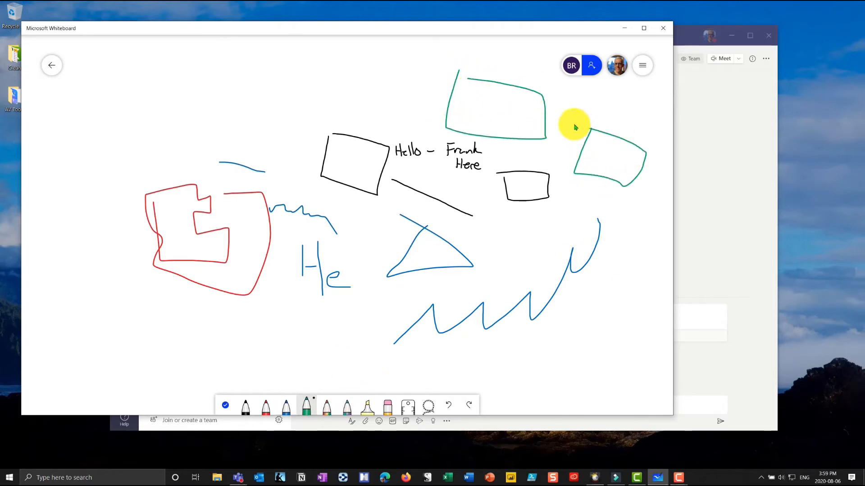
mouse_move(298, 73)
left_mouse_down()
mouse_move(381, 77)
mouse_move(313, 70)
left_mouse_up()
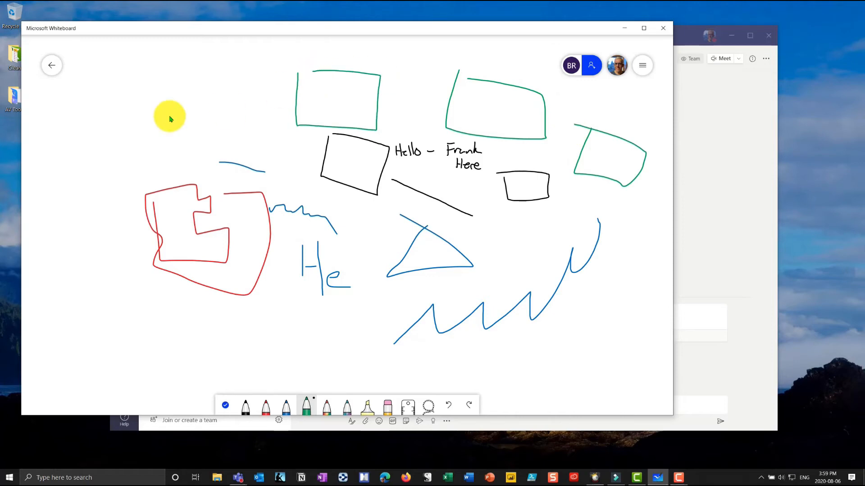
mouse_move(110, 84)
left_mouse_down()
mouse_move(104, 115)
mouse_move(236, 91)
mouse_move(142, 86)
left_mouse_up()
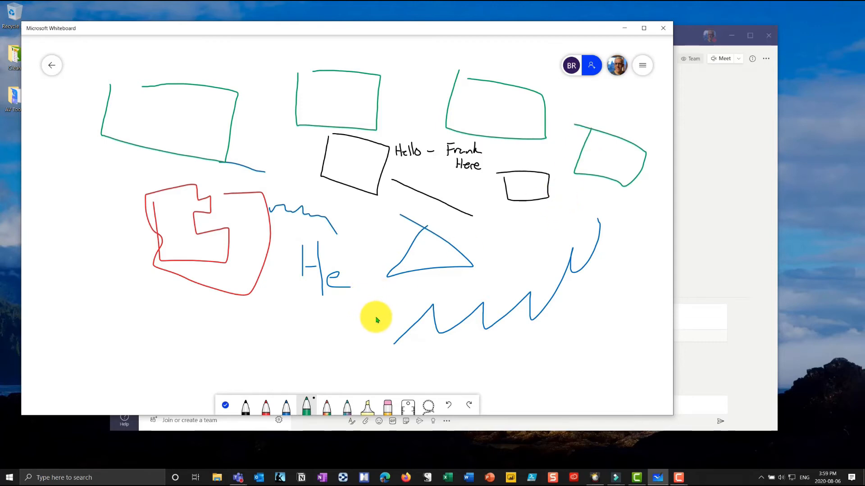
left_click(226, 412)
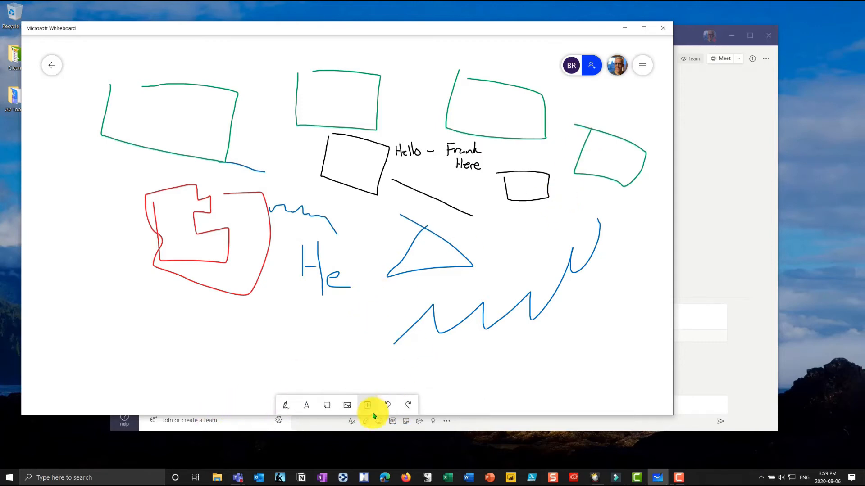
Insert the July 2020 portrait of the man in glasses from the Photos library and place it above the red shape
left_click(367, 405)
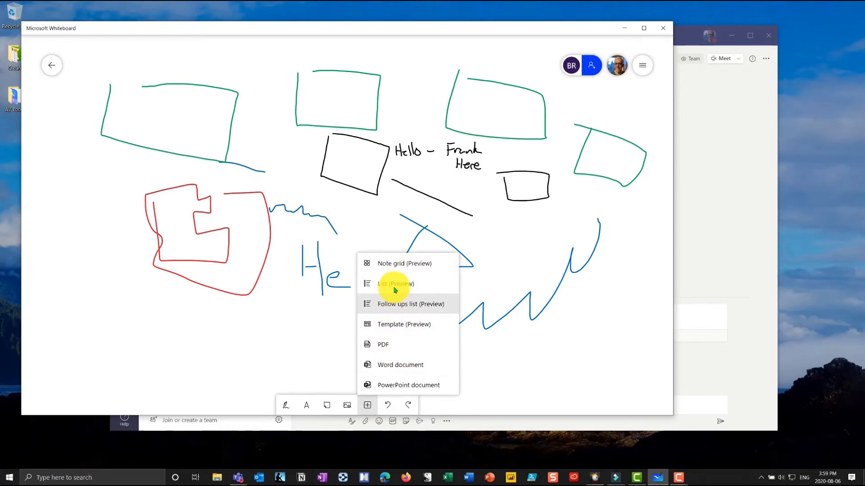
left_click(355, 404)
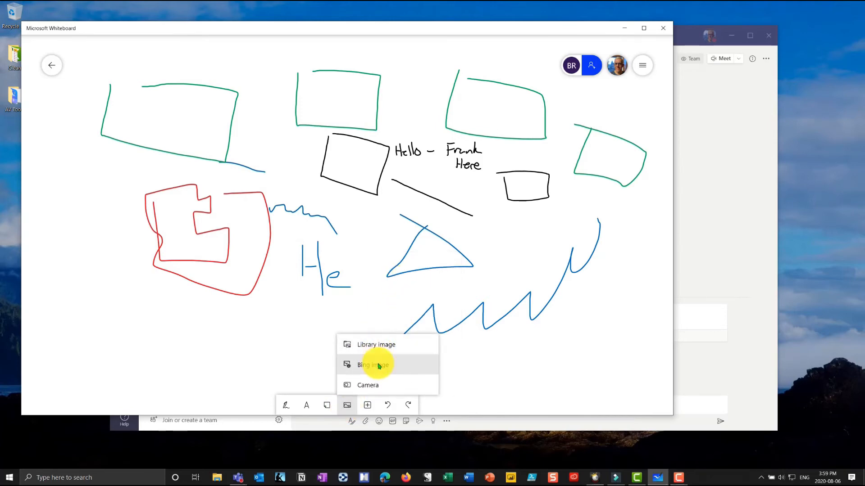
left_click(379, 350)
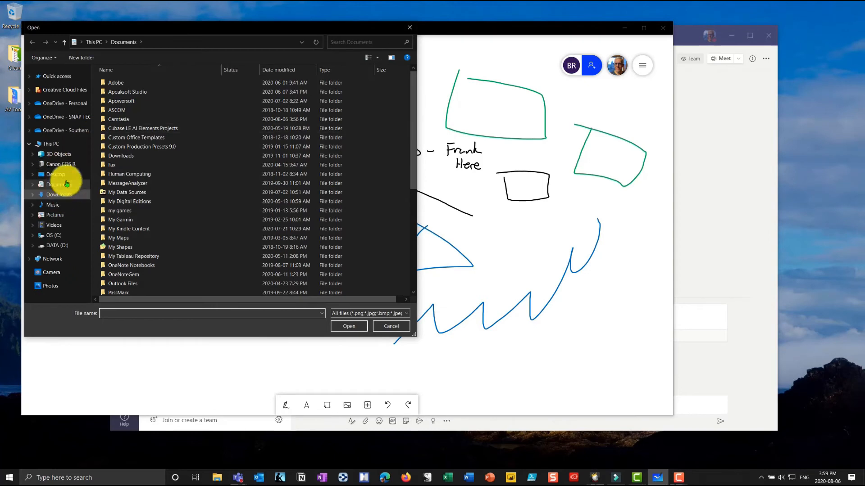
left_click(52, 286)
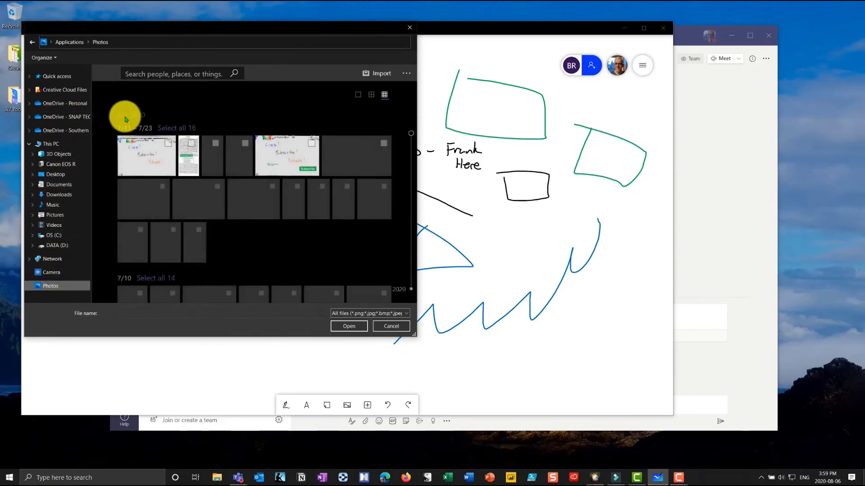
left_click(242, 197)
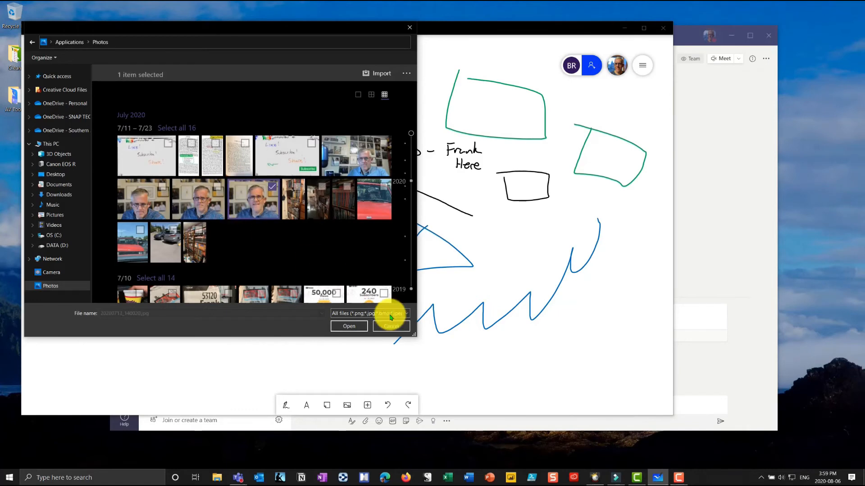
left_click(356, 324)
left_click_drag(371, 229, 262, 163)
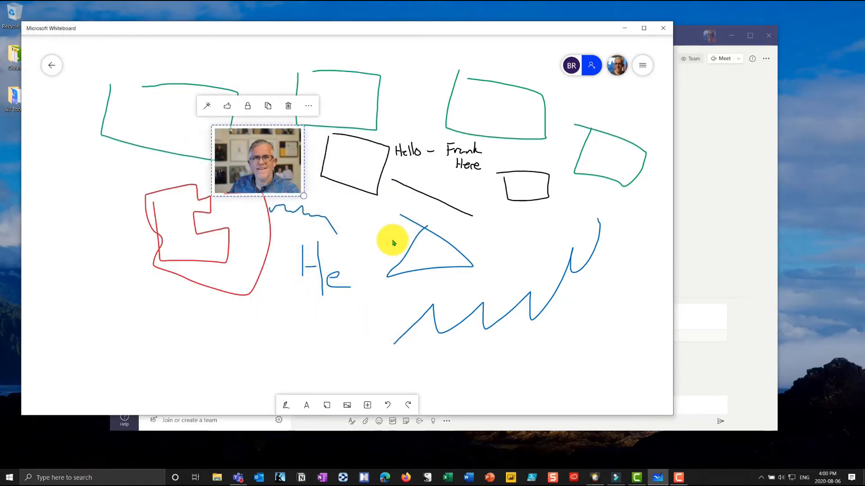